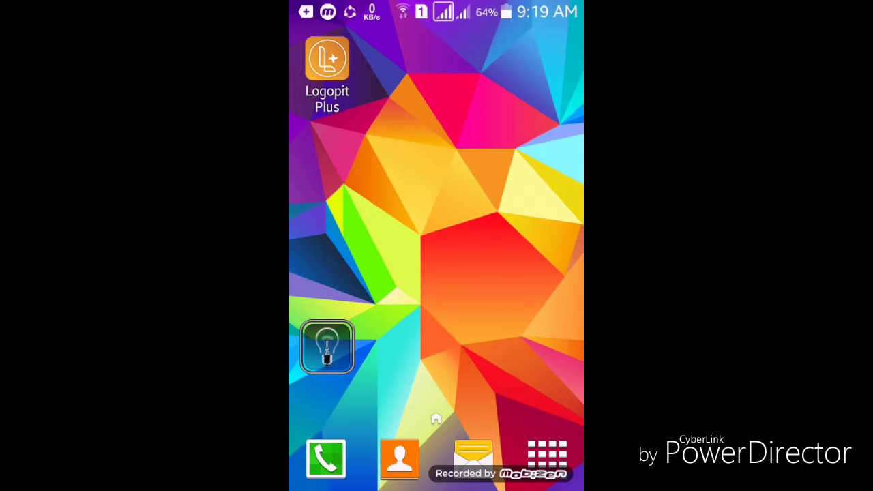
- Launch Logopit Plus and start a new blank design using the Logo template
click(326, 60)
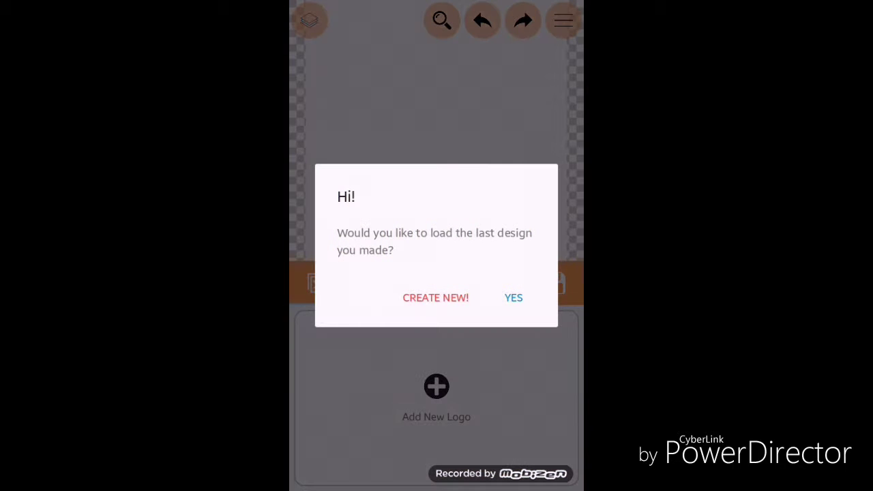
click(432, 292)
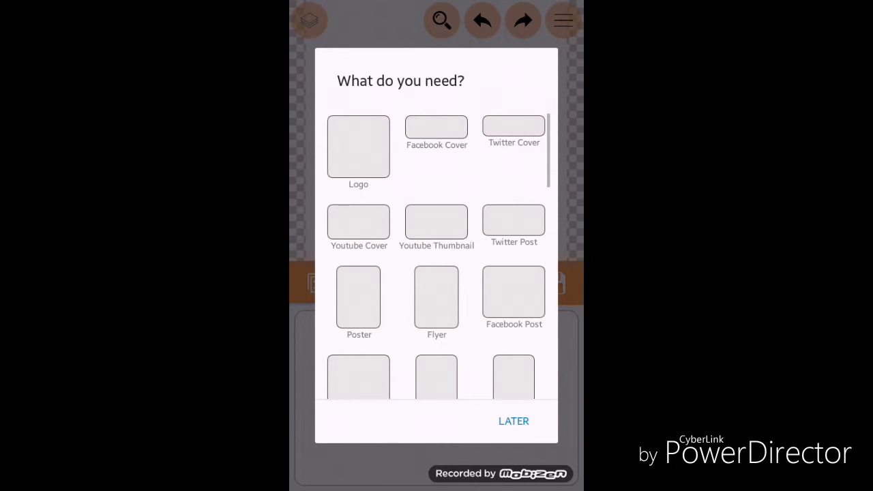
click(357, 146)
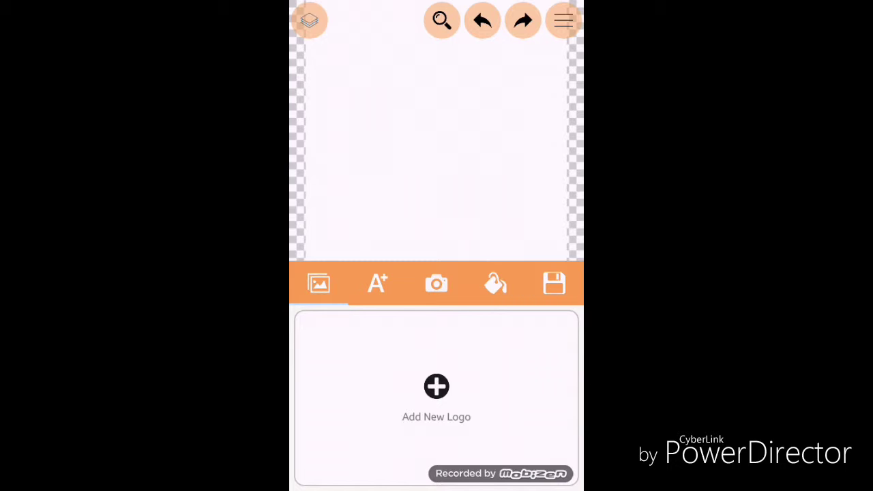
- Add the blue globe icon from the Free logo library to the canvas
click(436, 387)
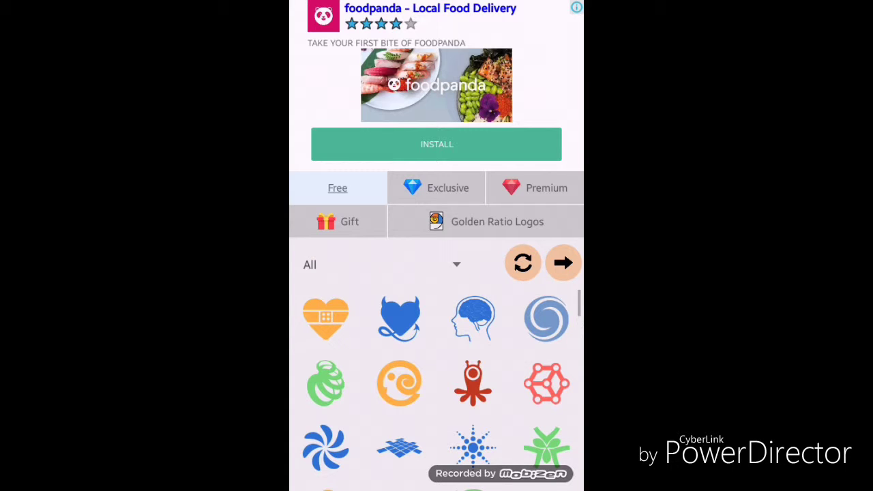
scroll(523, 381, down, 2)
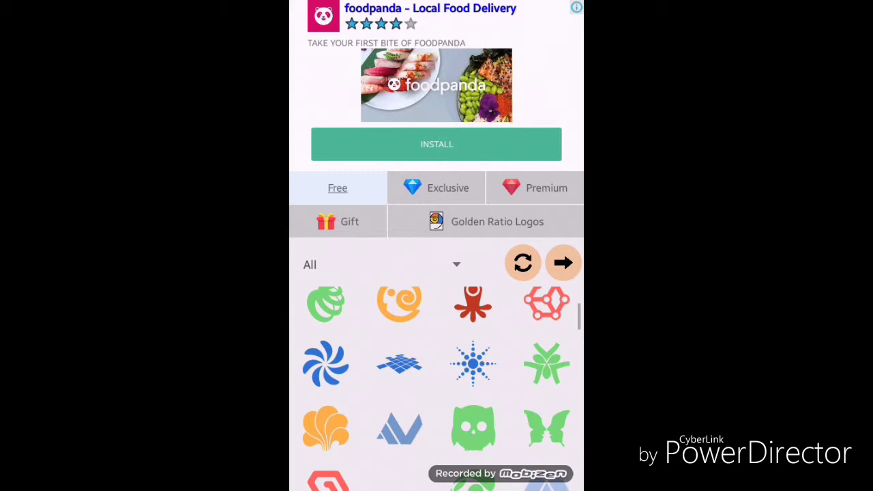
scroll(437, 368, down, 2)
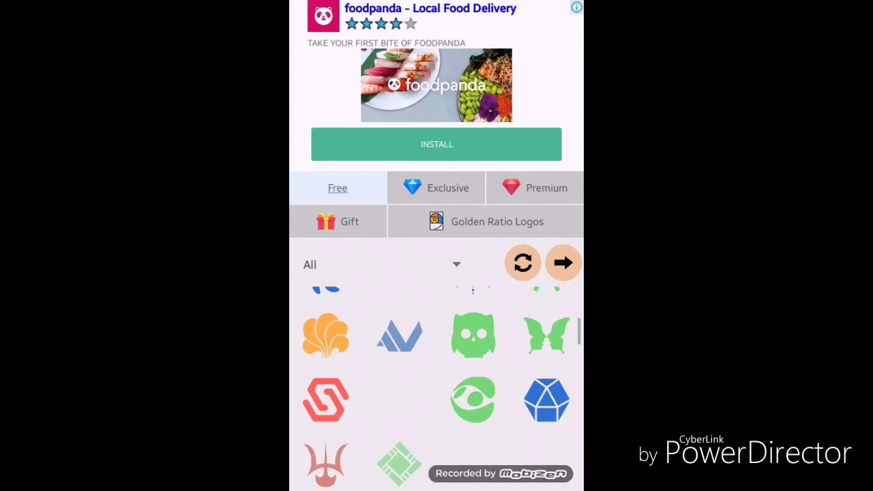
scroll(436, 382, down, 3)
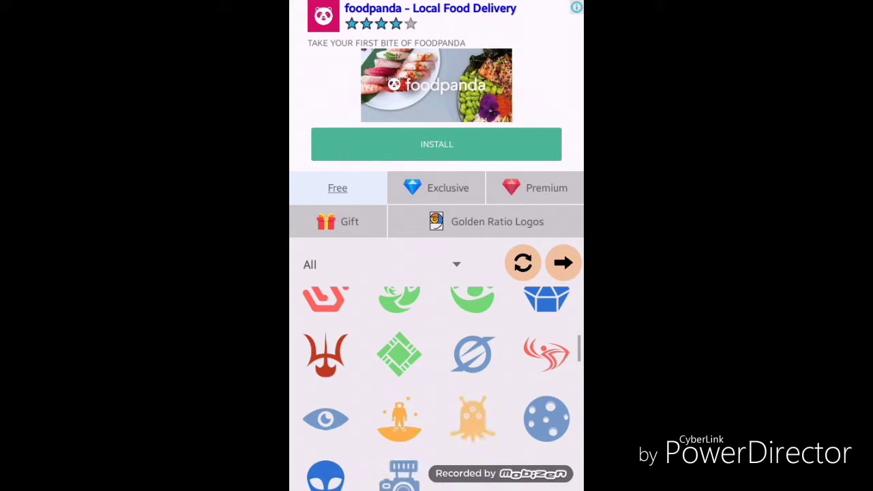
scroll(436, 382, down, 2)
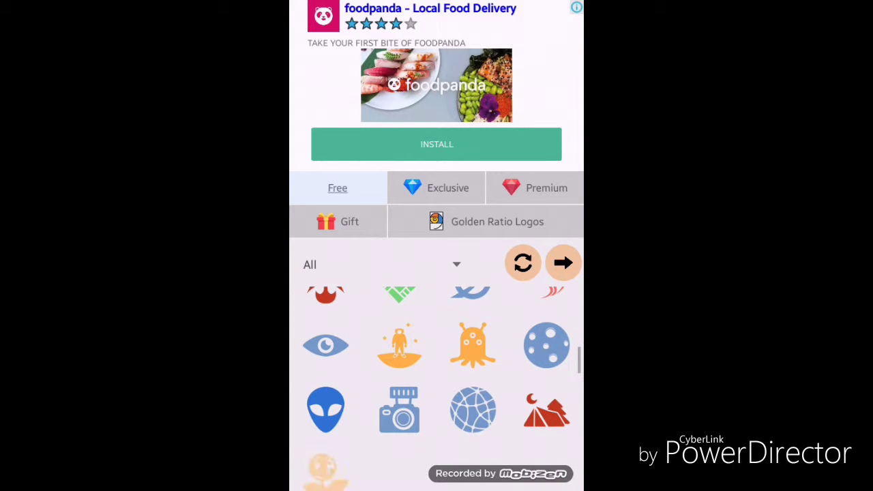
scroll(437, 382, down, 2)
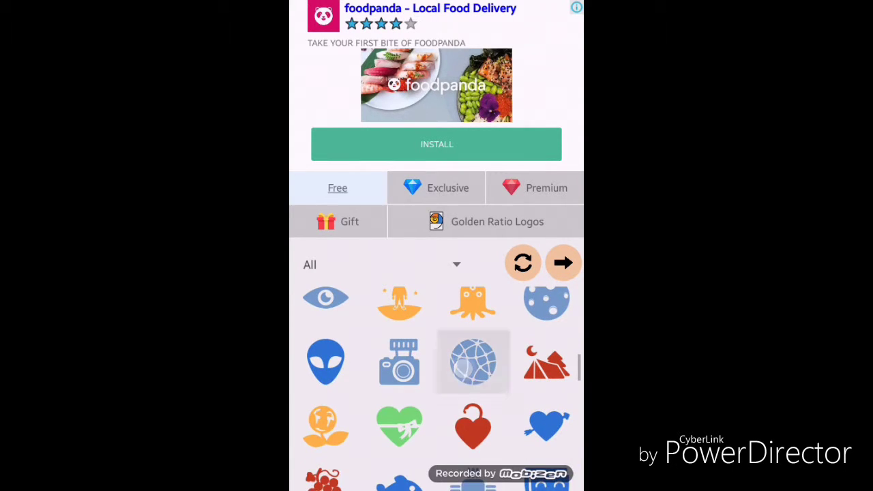
click(472, 362)
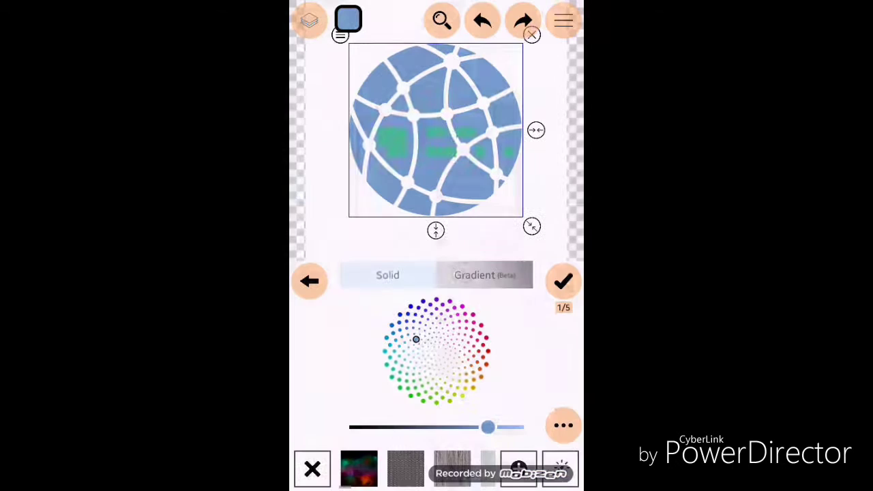
- Shrink the globe, lower it slightly, fill it with the dark colourful texture and confirm
drag(532, 227, 502, 197)
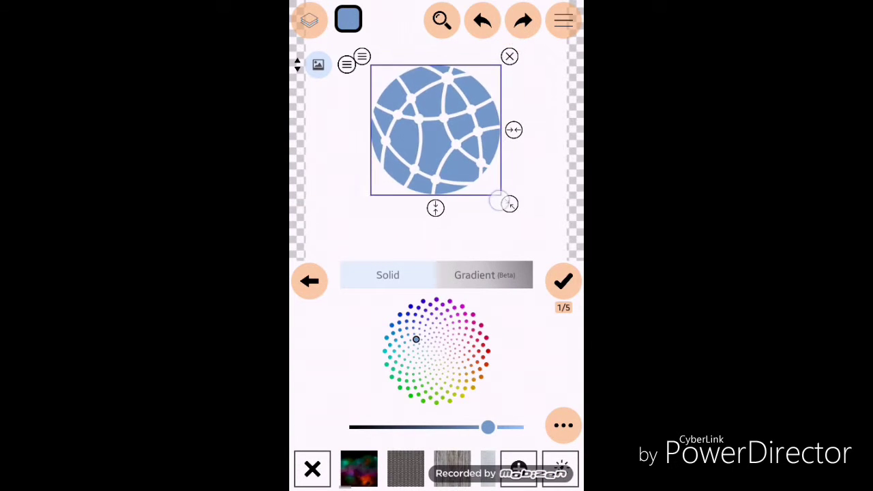
drag(448, 119, 449, 142)
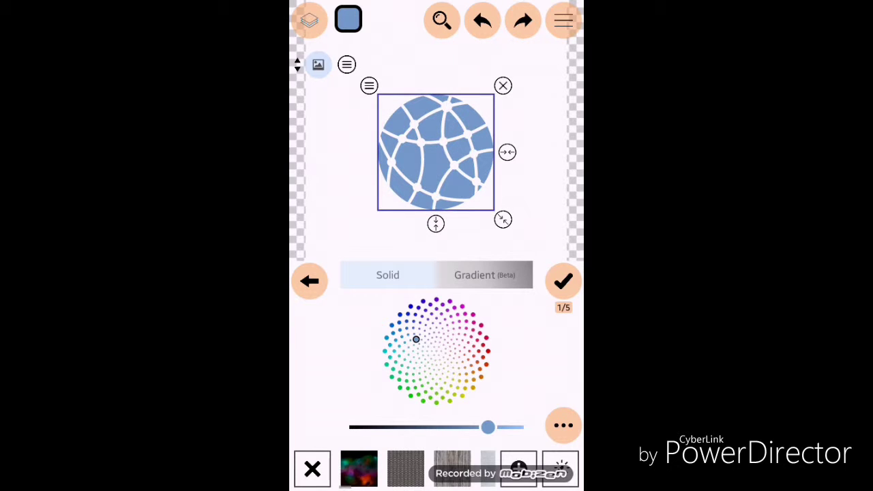
click(405, 468)
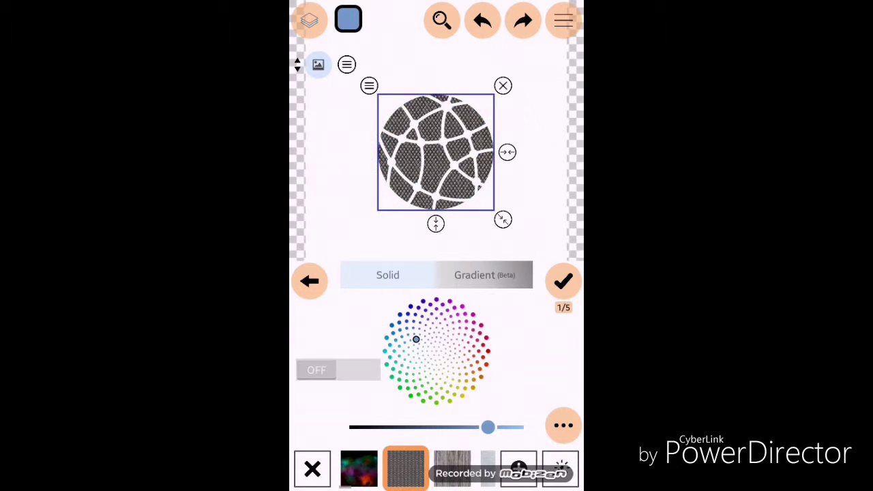
drag(477, 468, 361, 468)
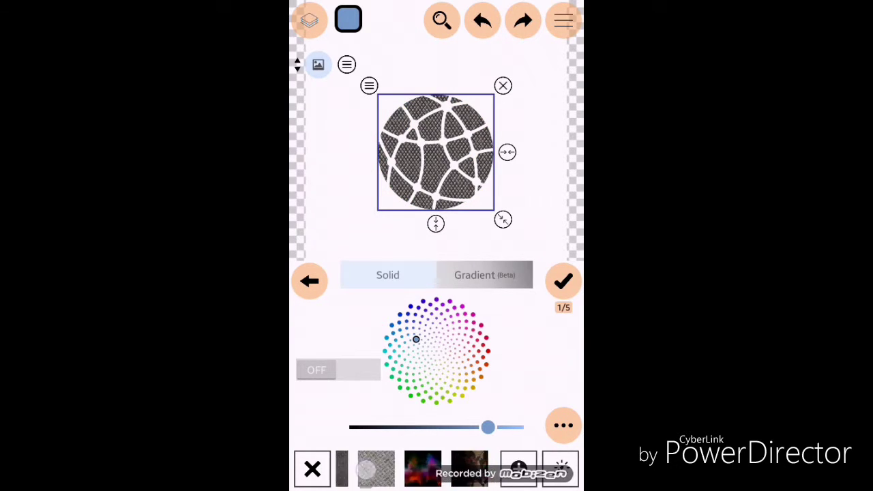
click(421, 468)
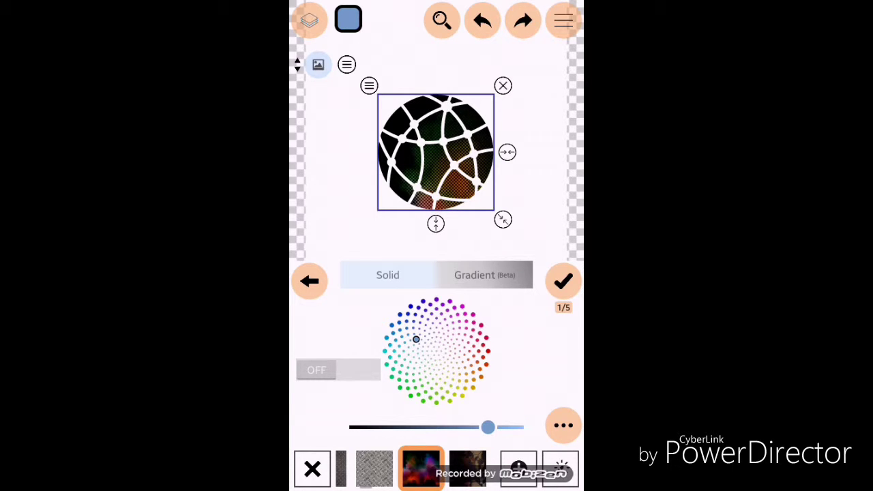
click(563, 281)
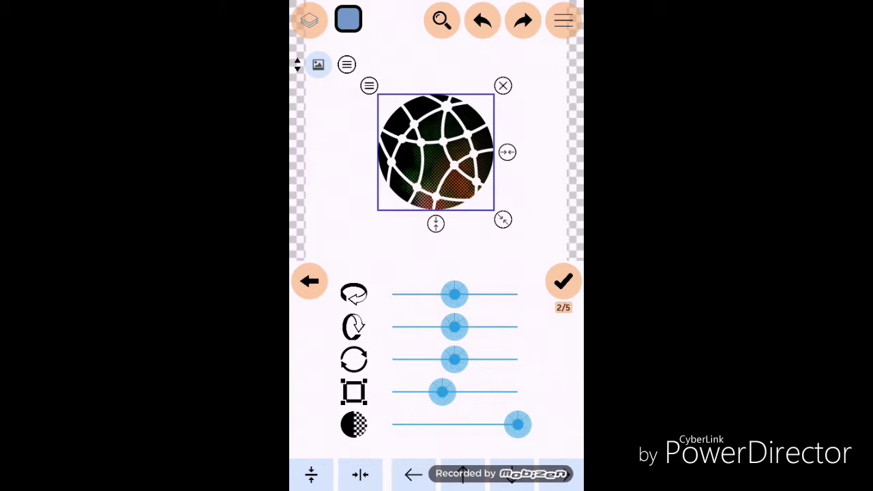
click(563, 282)
click(563, 281)
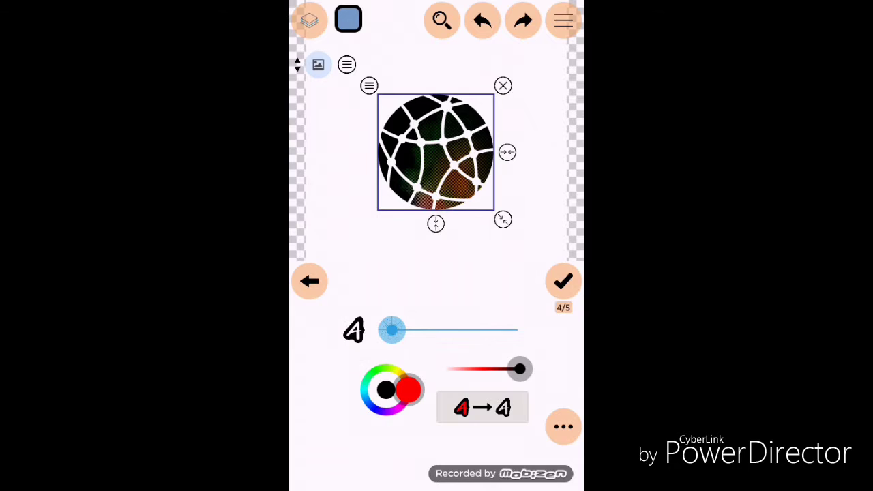
click(563, 282)
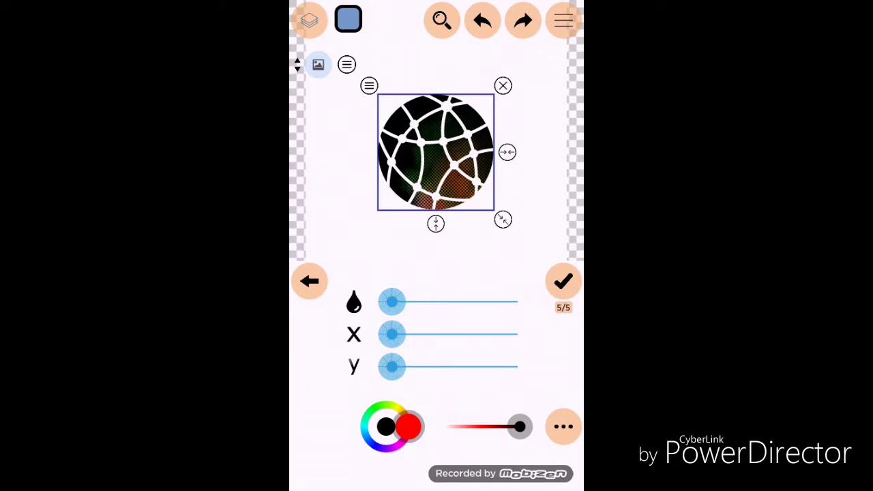
click(563, 281)
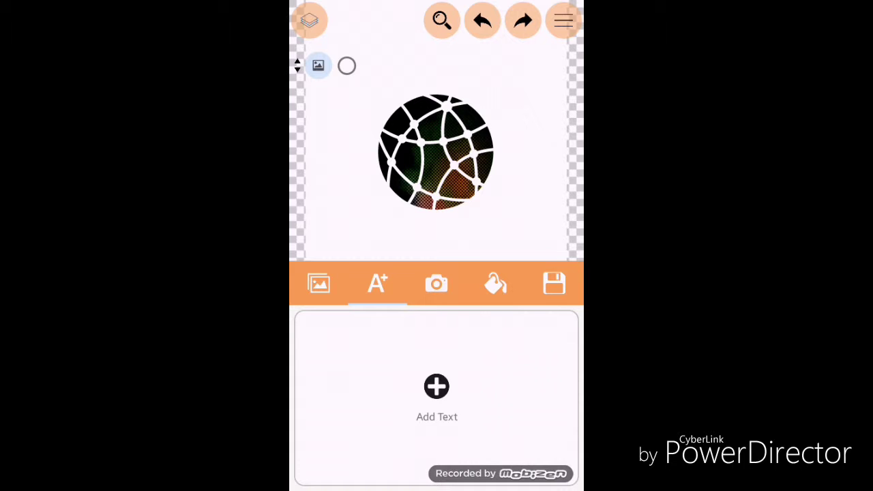
- Add a text layer reading 'MY Production'
click(436, 387)
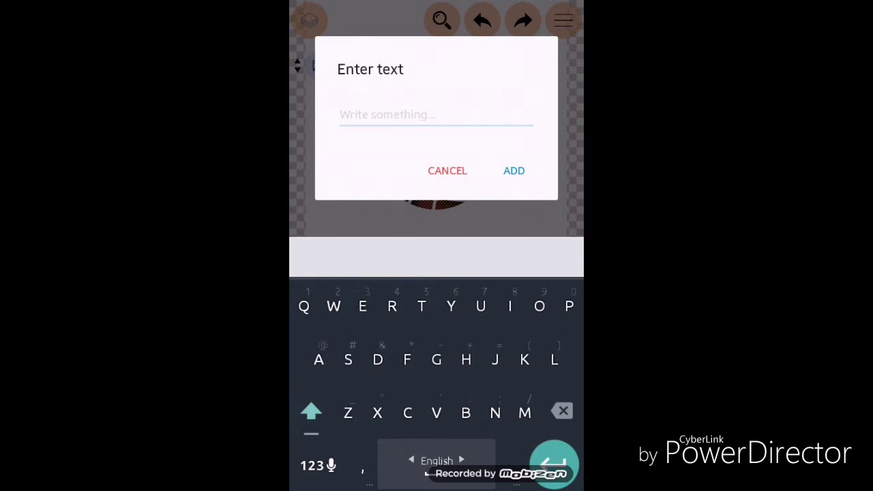
text(MY )
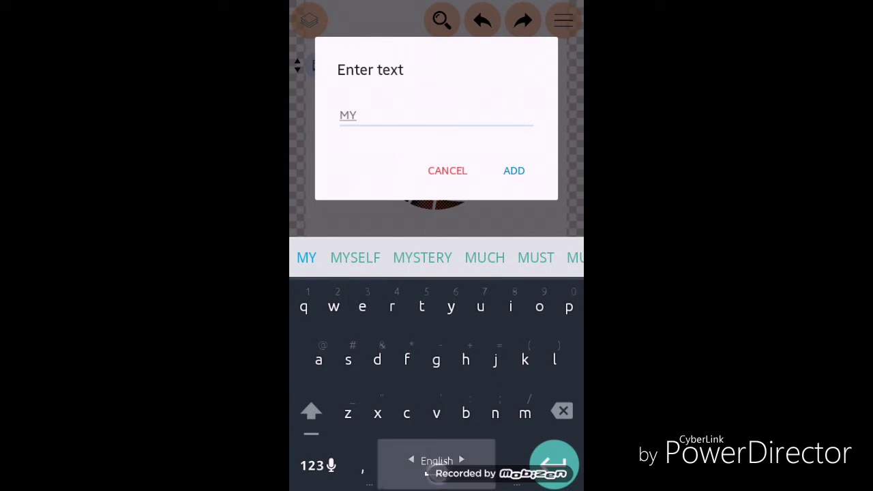
text(P)
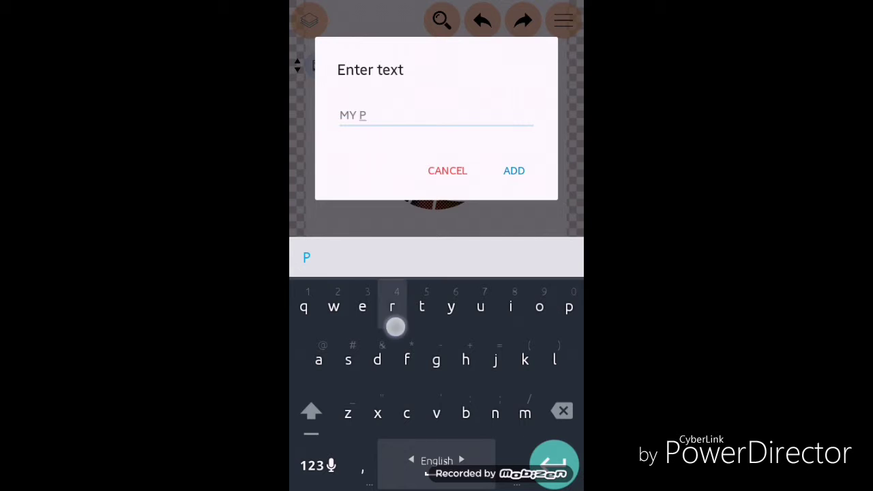
text(rod)
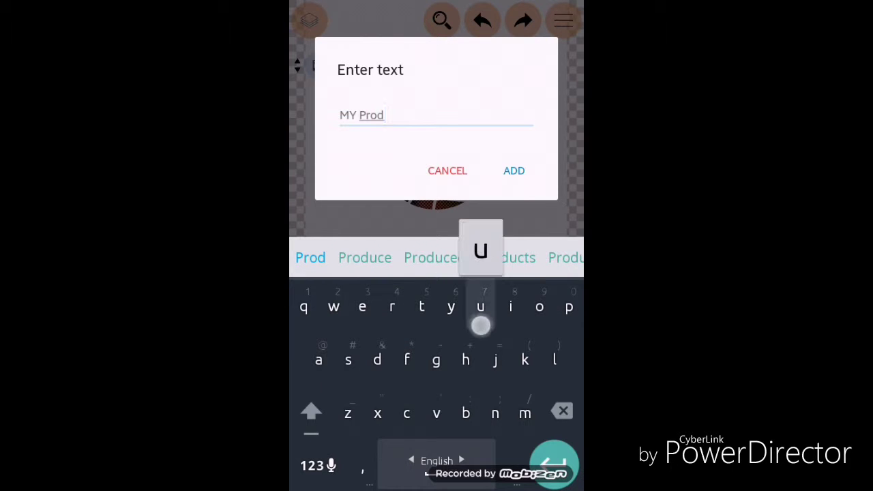
text(ucti)
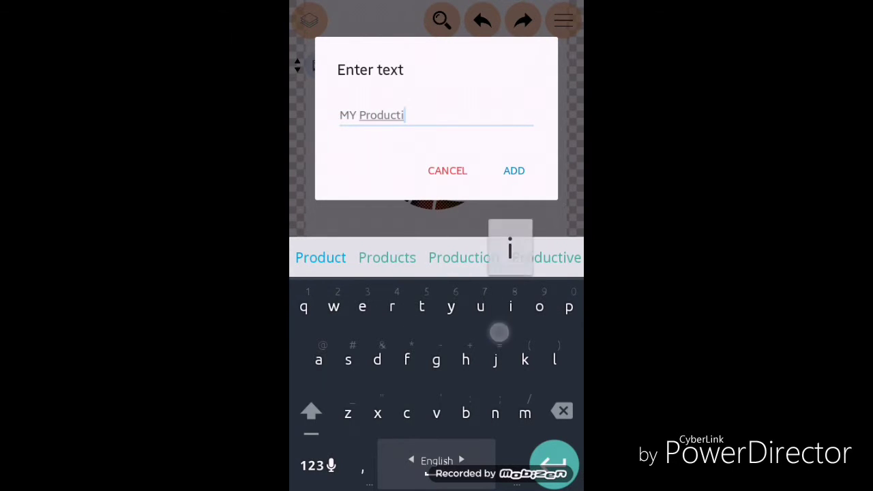
text(o)
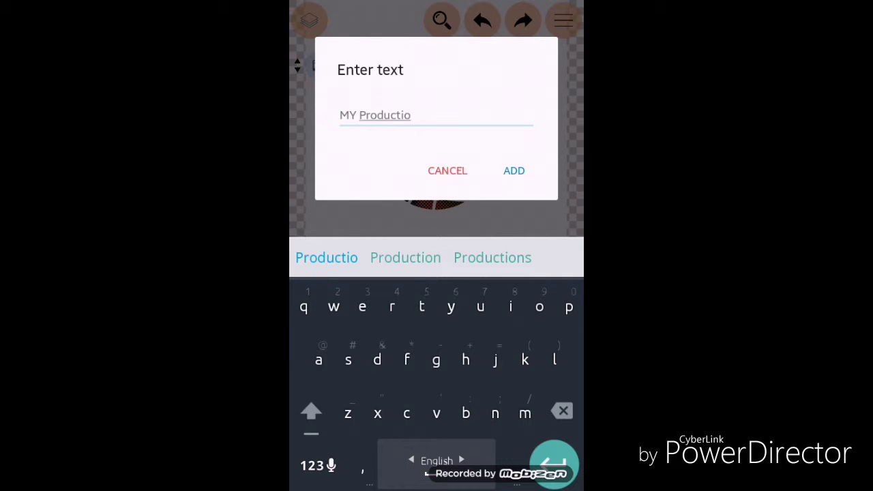
text(n)
click(514, 170)
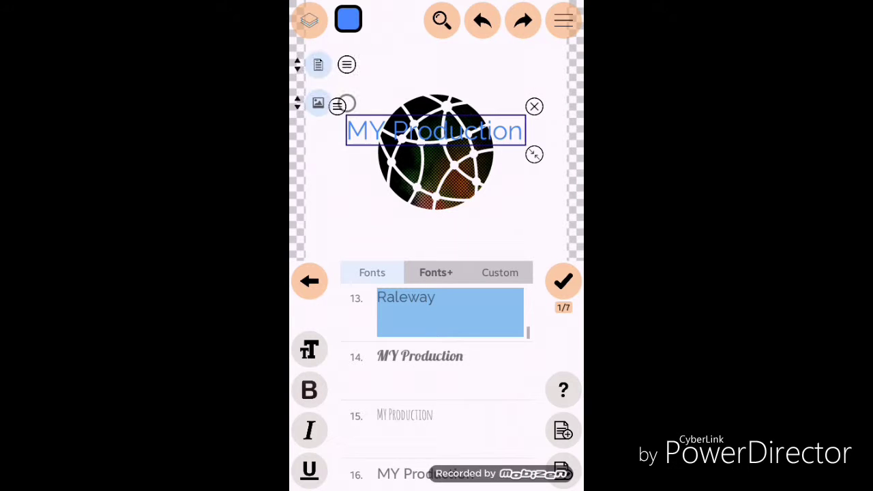
- Resize the text and position it across the middle of the globe
drag(532, 152, 499, 155)
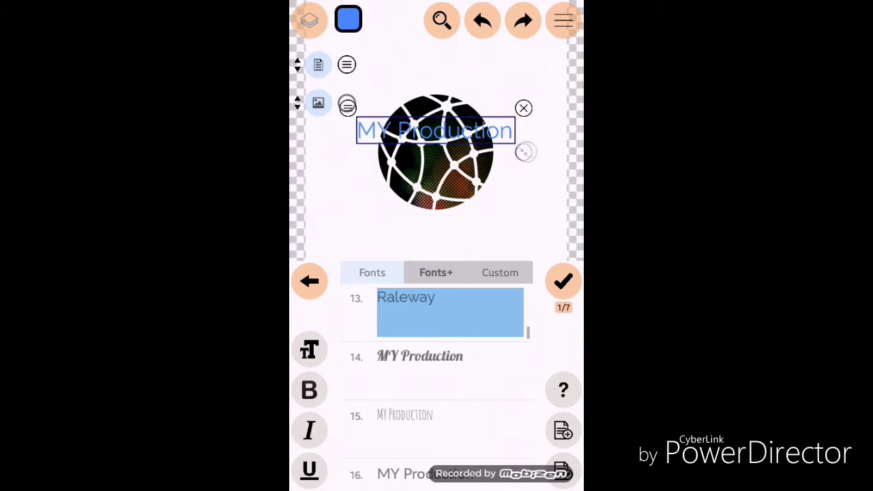
drag(447, 133, 446, 154)
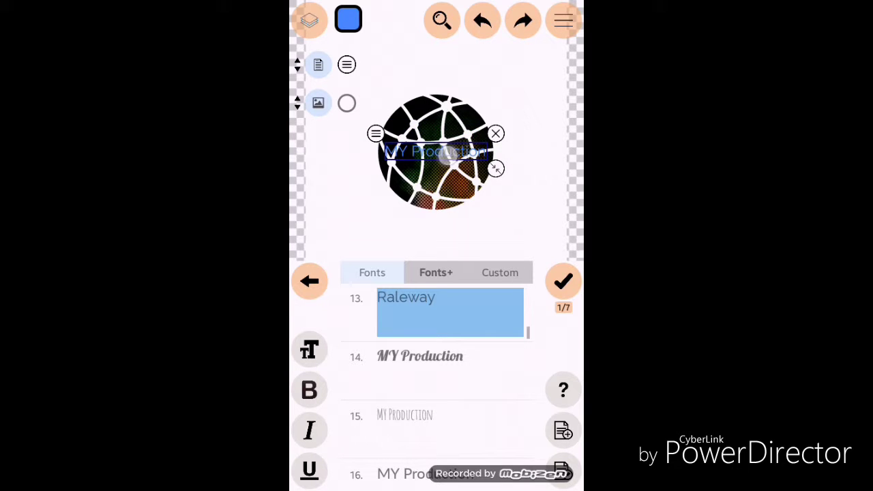
drag(495, 168, 506, 169)
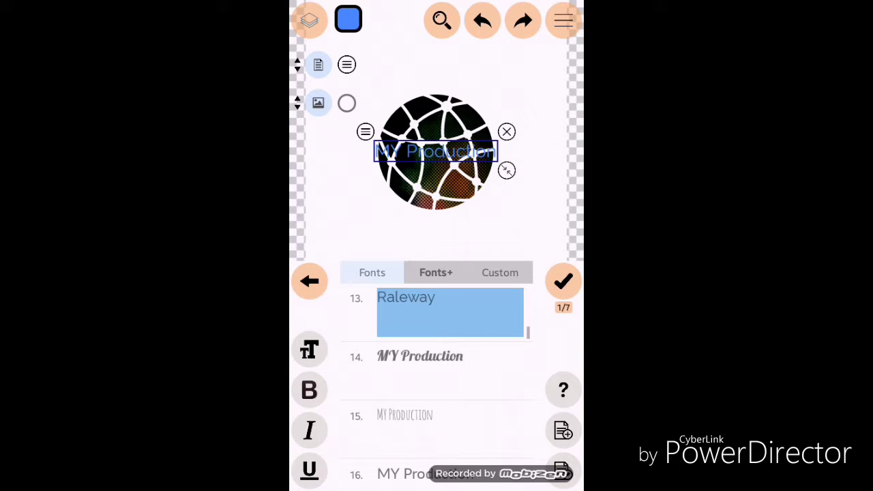
click(563, 281)
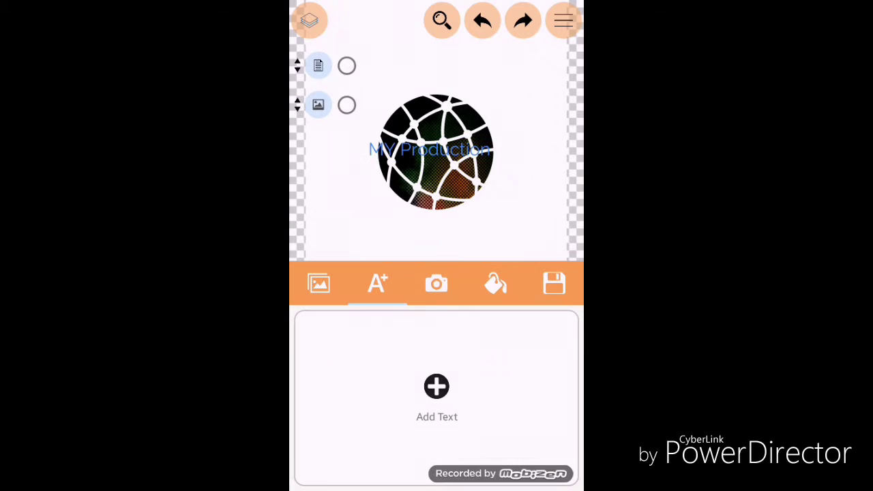
click(450, 147)
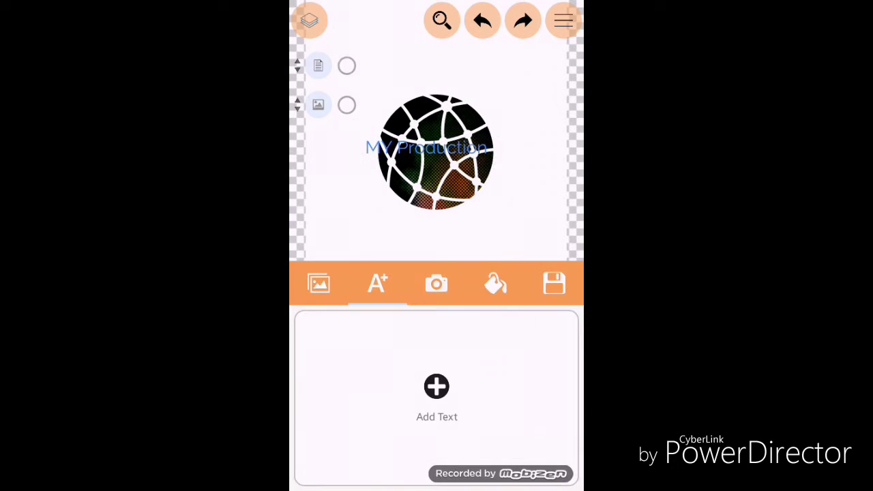
click(488, 167)
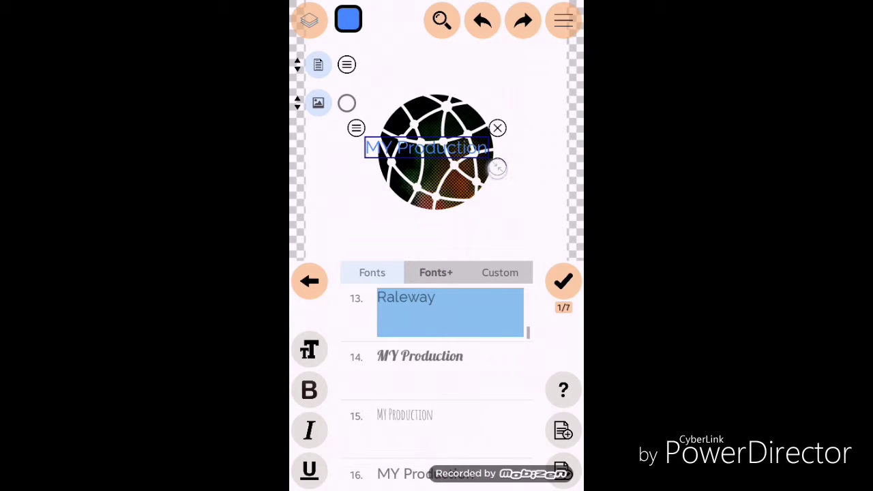
- Switch the text font from Lobster to Abhaya Libre and enlarge it over the globe
drag(426, 147, 435, 154)
click(475, 366)
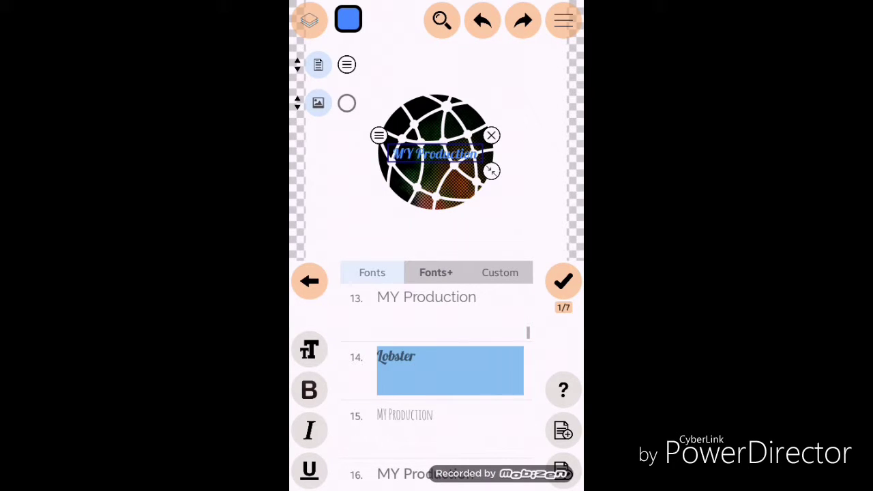
drag(491, 170, 509, 171)
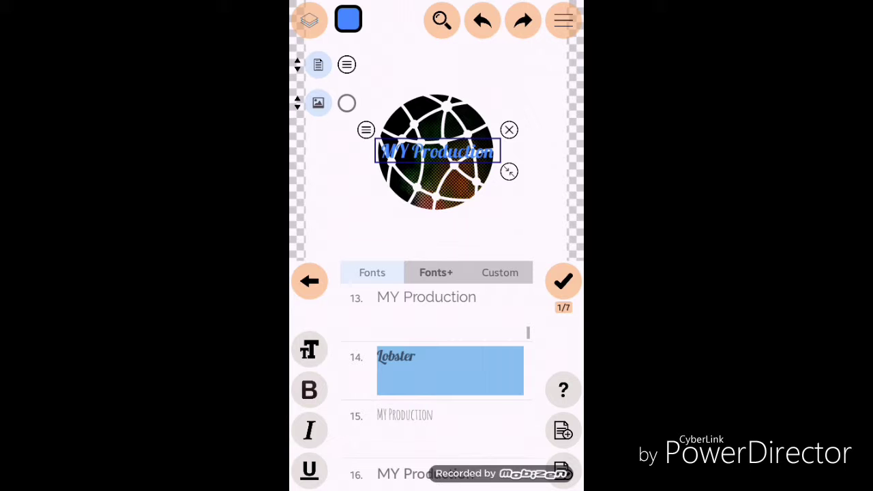
click(436, 272)
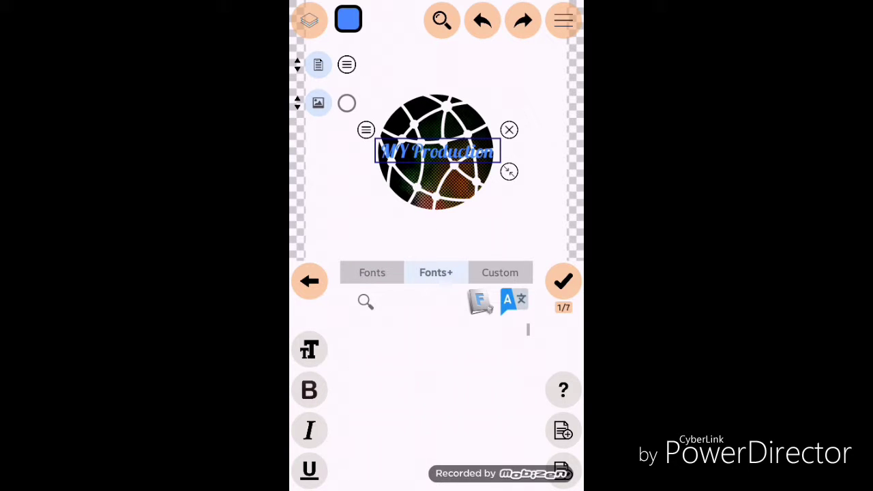
click(450, 403)
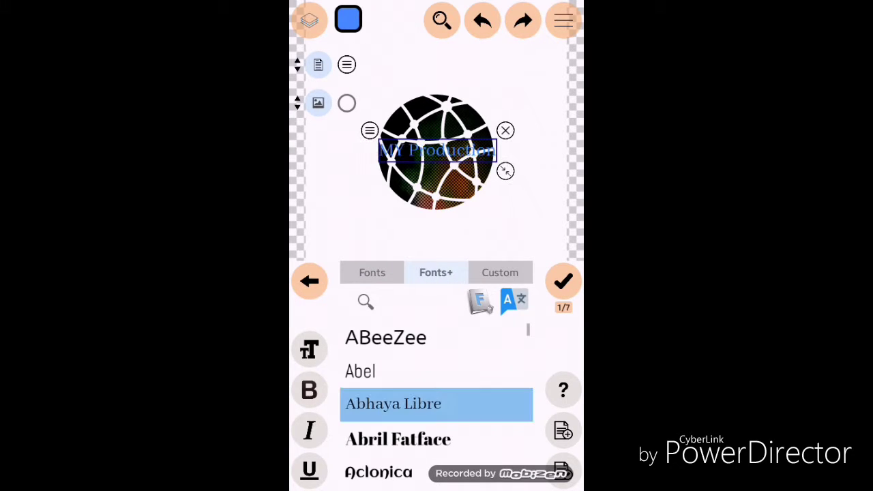
drag(505, 170, 513, 172)
- Confirm the text through the remaining spacing and outline settings
click(563, 281)
click(562, 281)
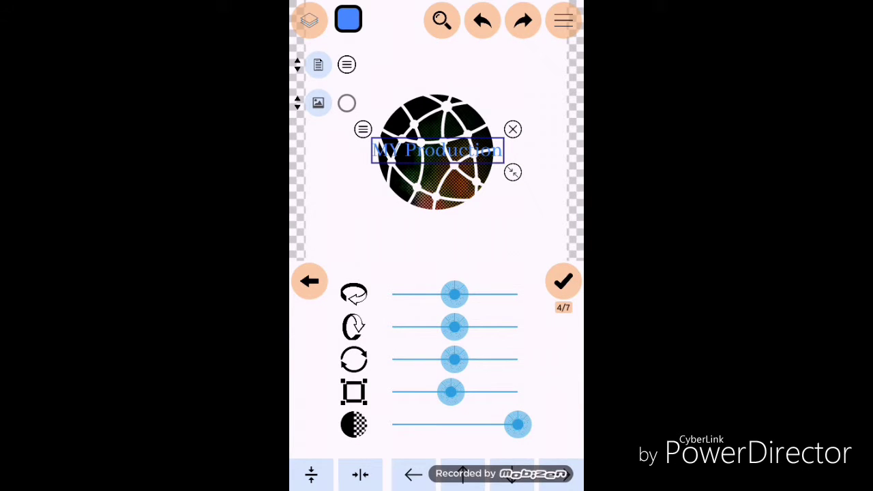
click(563, 280)
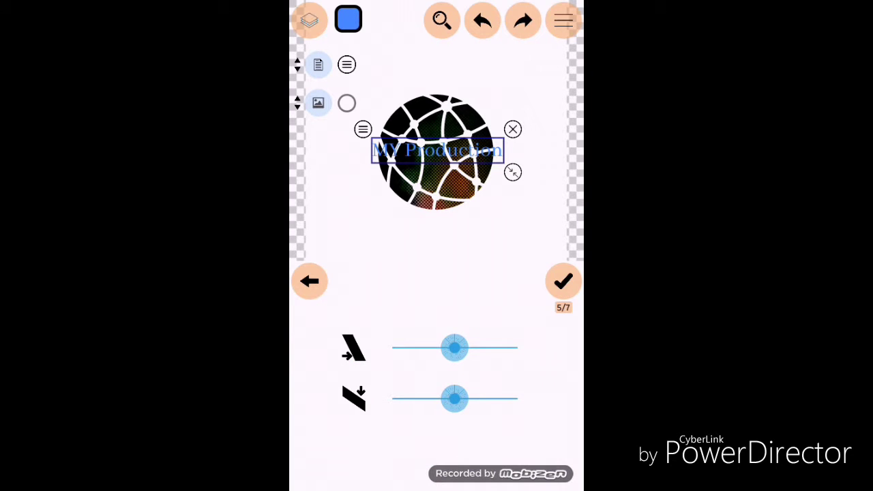
click(563, 281)
click(563, 281)
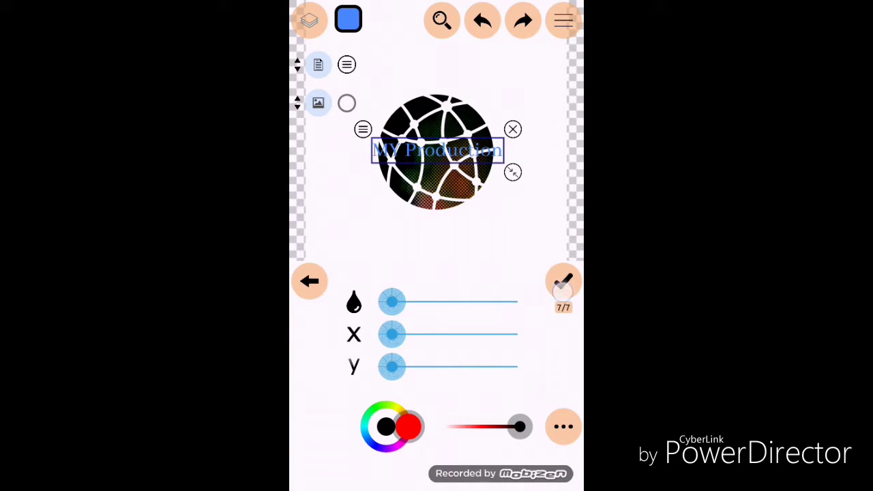
click(562, 281)
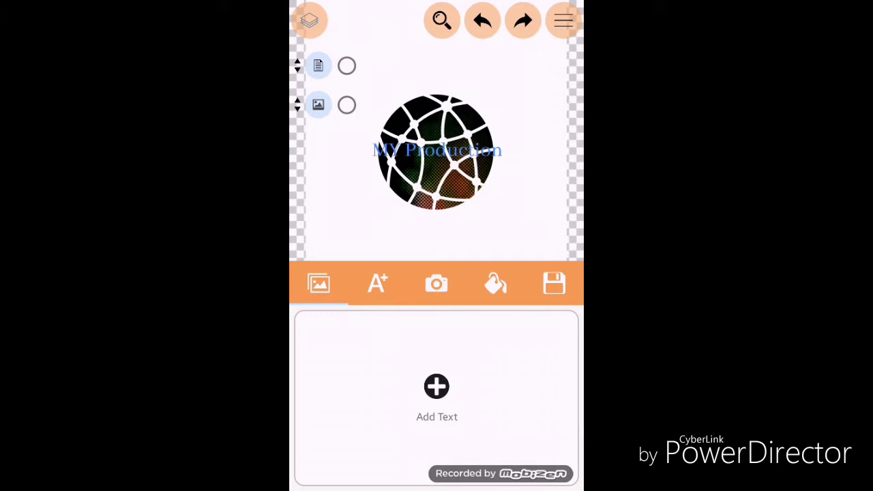
- Fill the 'MY Production' text with the orange texture
click(484, 146)
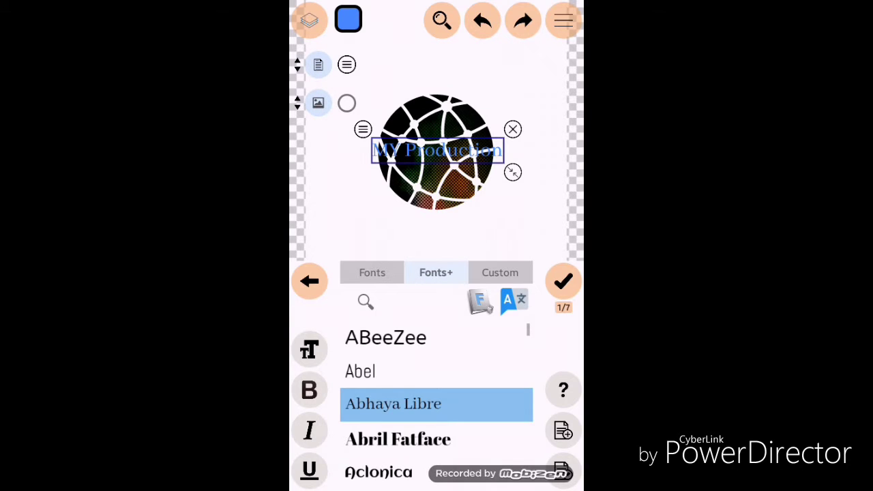
click(563, 280)
click(563, 281)
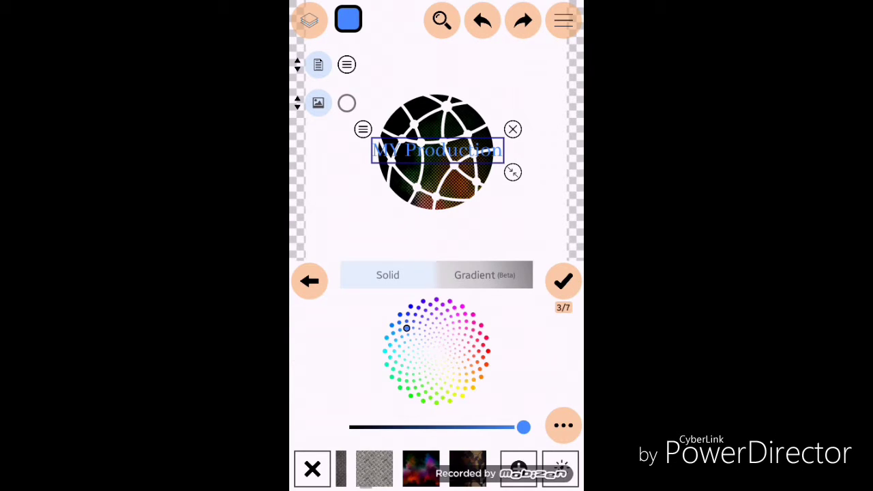
click(374, 468)
drag(477, 468, 355, 469)
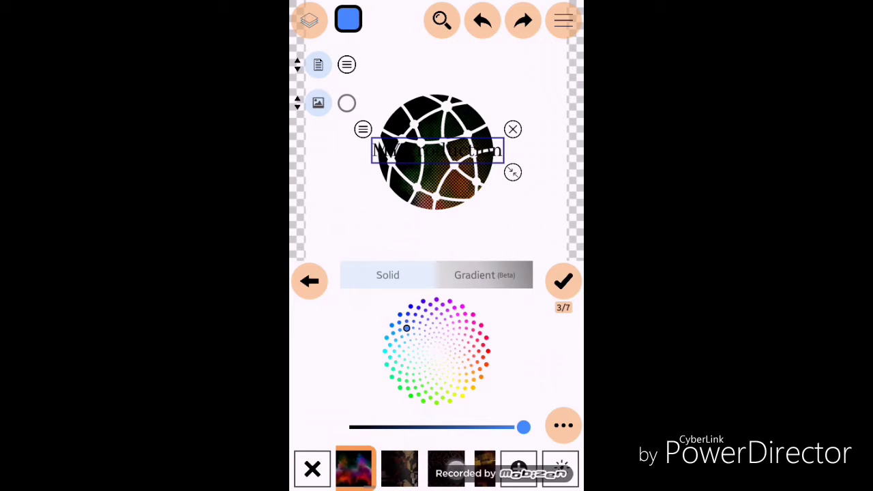
click(485, 469)
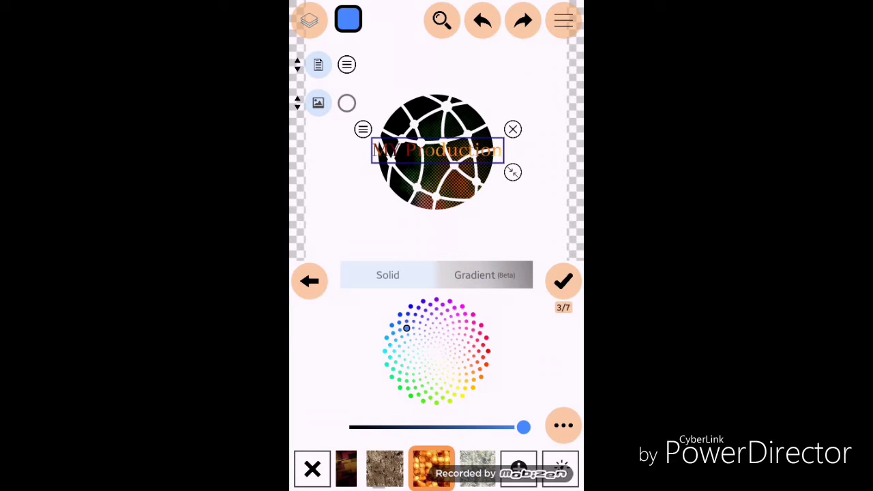
- Shrink the text slightly, finish editing and bring up the save options
click(562, 282)
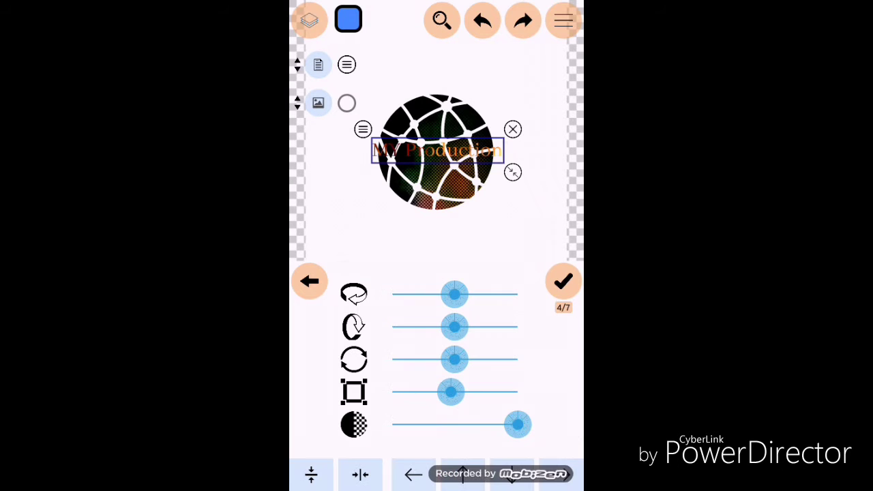
mouse_move(512, 172)
mouse_down()
mouse_move(490, 166)
mouse_move(505, 170)
mouse_up()
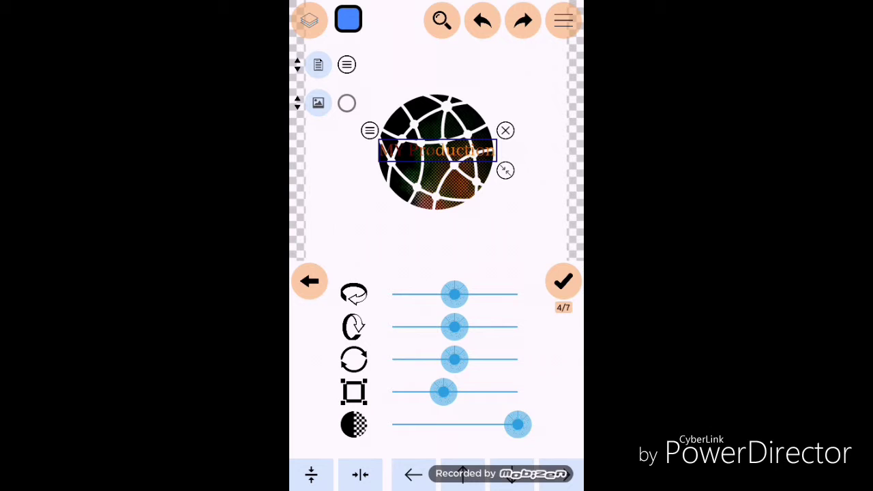
click(562, 282)
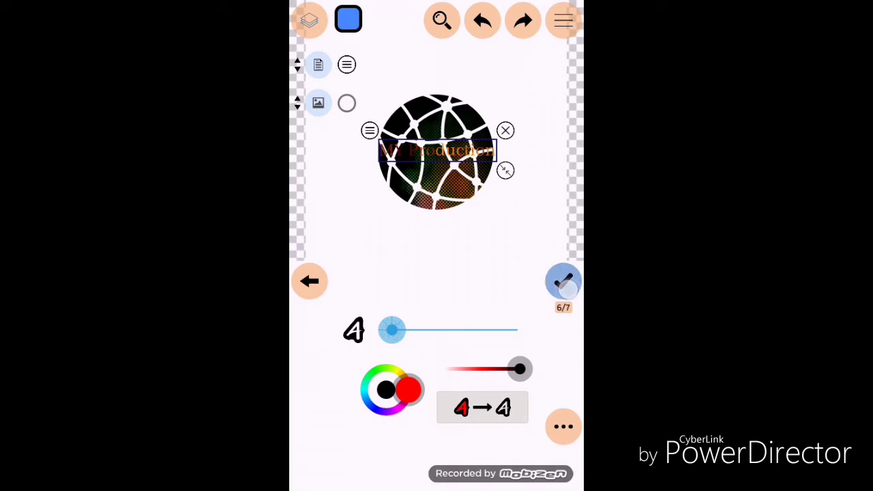
click(562, 281)
click(554, 284)
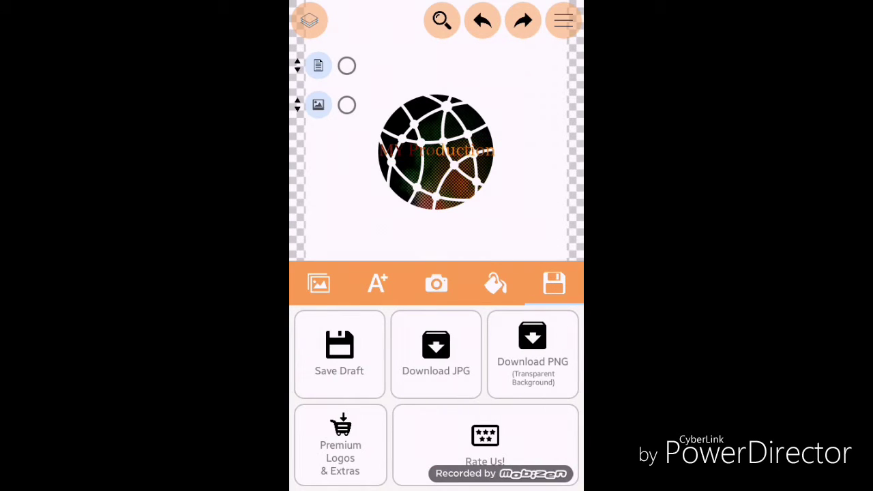
- Try several background textures, then apply the holographic crystal texture and confirm it
click(436, 283)
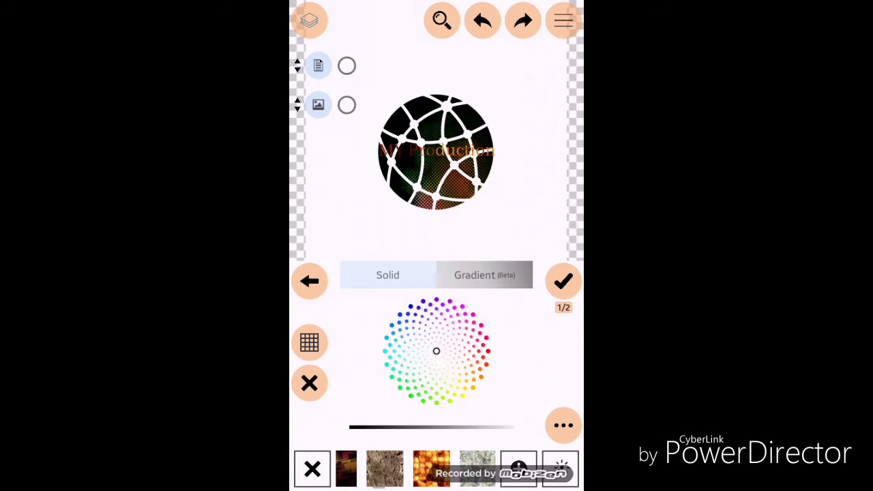
click(431, 468)
drag(443, 468, 388, 468)
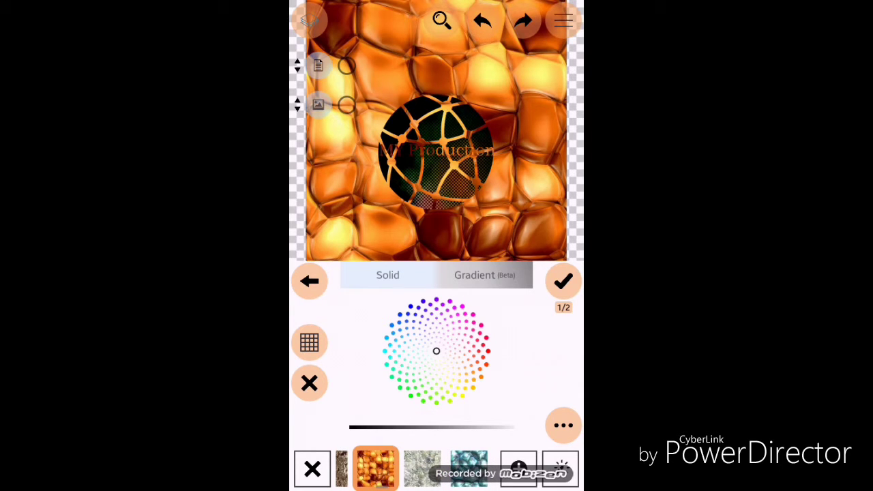
click(469, 468)
click(422, 468)
drag(477, 468, 423, 468)
drag(477, 468, 382, 469)
click(452, 468)
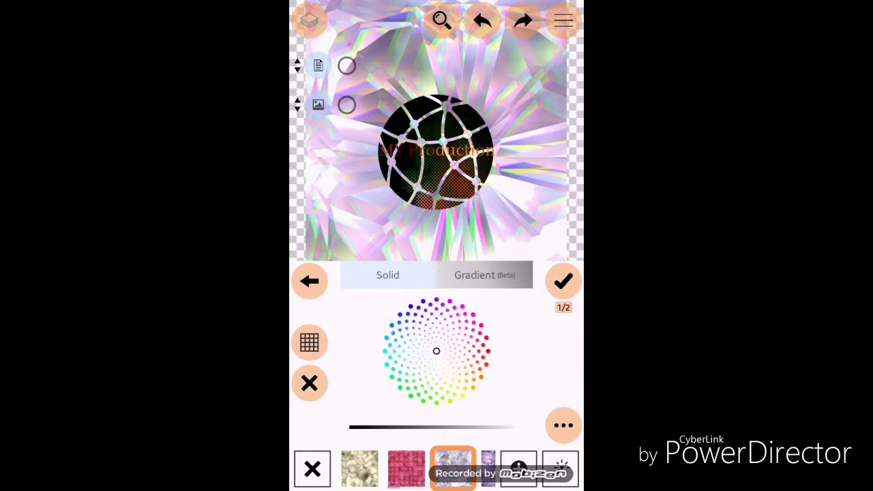
click(563, 281)
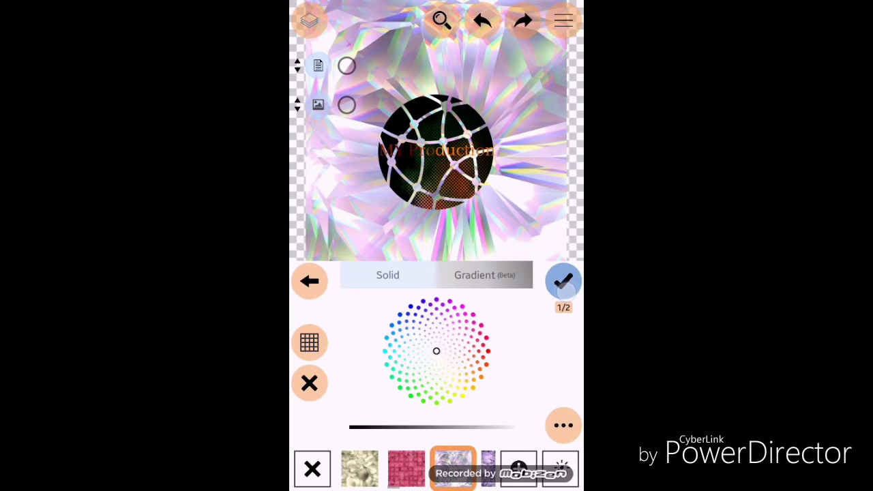
click(563, 281)
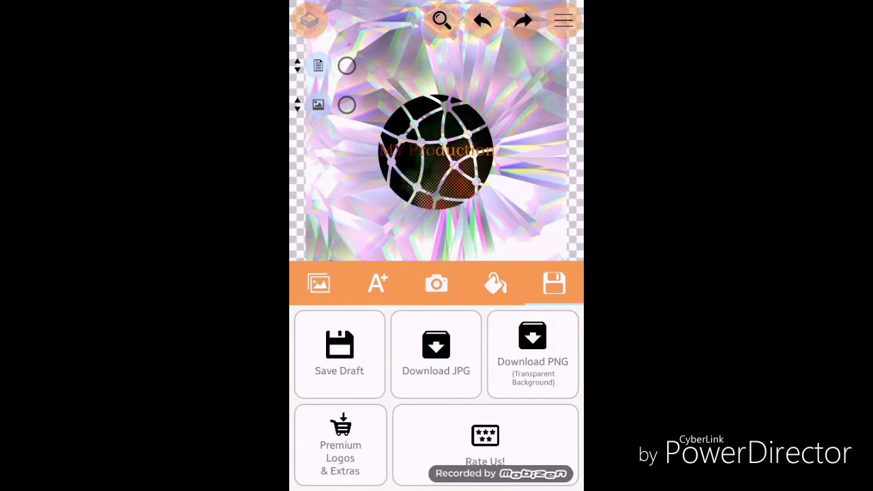
- Download the logo as a JPG image named 'gknvgj'
click(436, 353)
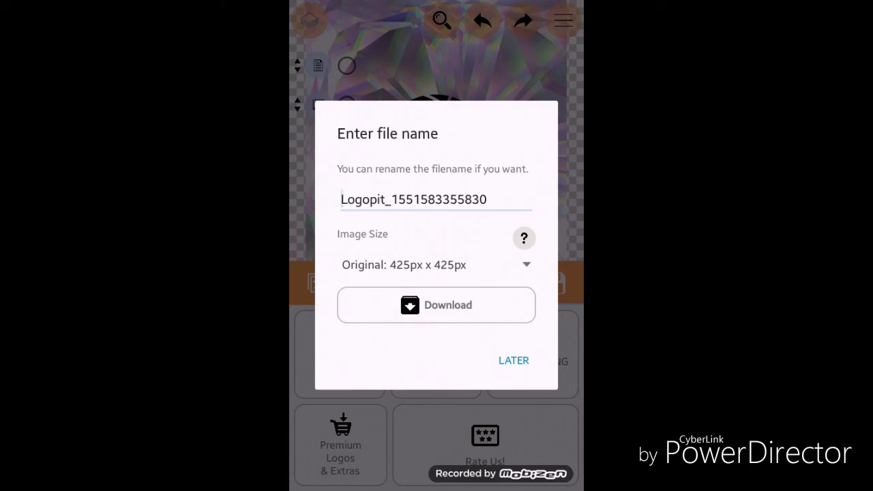
click(484, 198)
key(BackSpace)
key(BackSpace)
key(BackSpace)
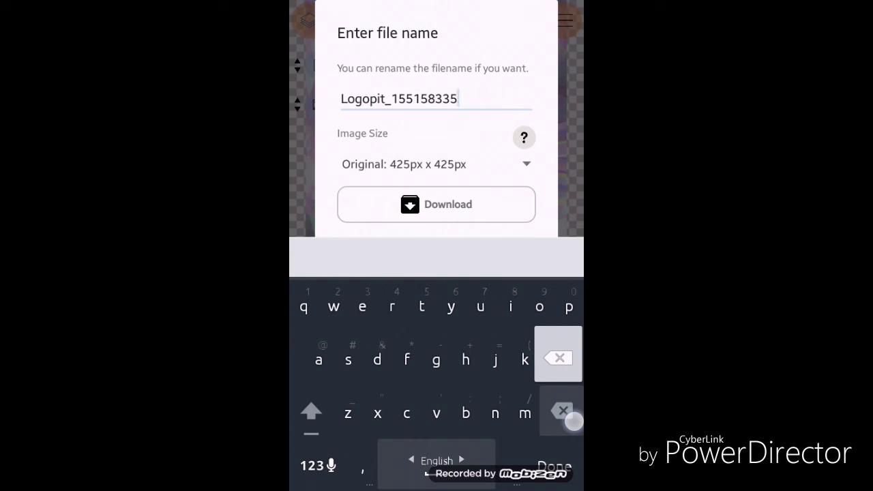
key(BackSpace)
key(BackSpace)
key(BackSpace)
key(BackSpace)
key(BackSpace)
key(BackSpace)
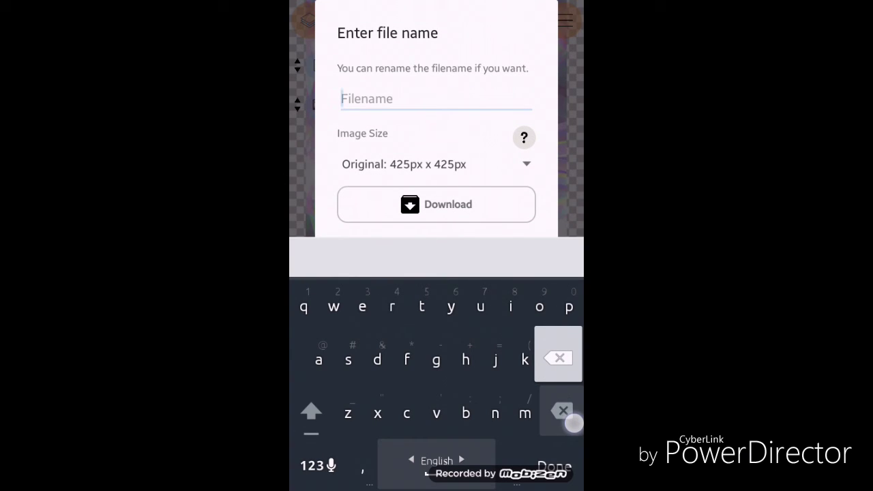
text(gknvg)
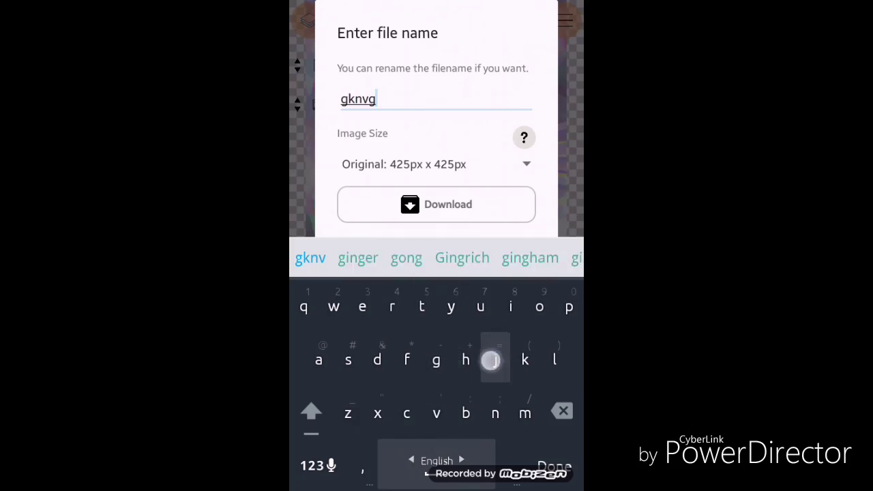
text(j)
click(486, 204)
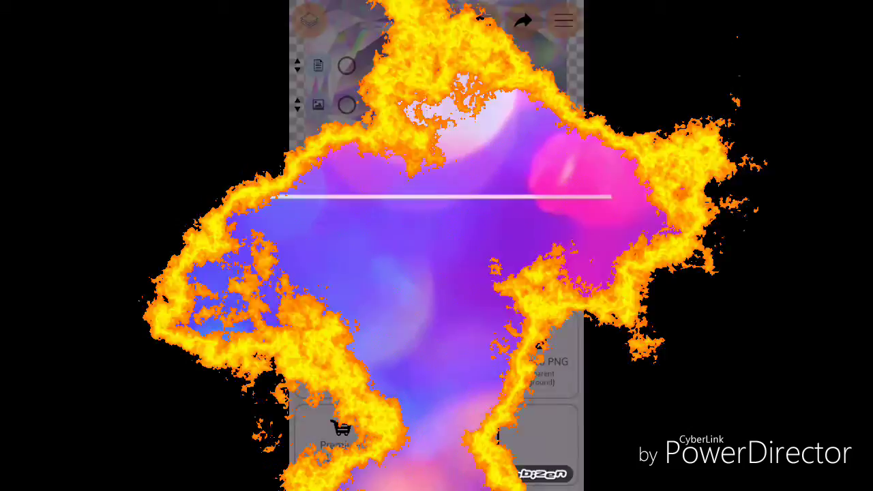